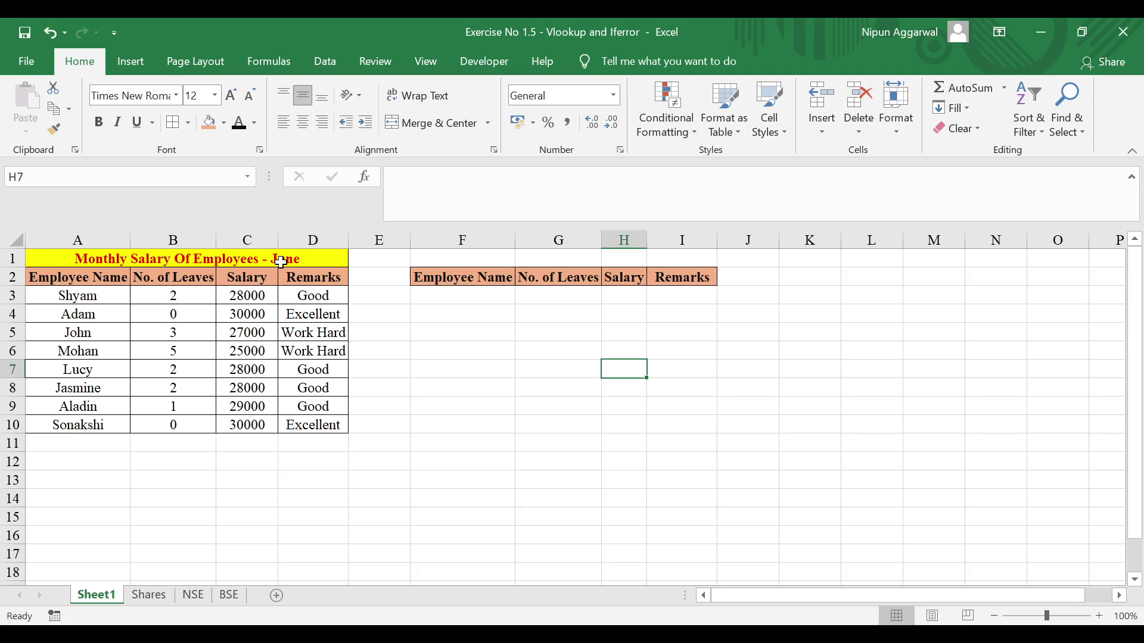
click(121, 282)
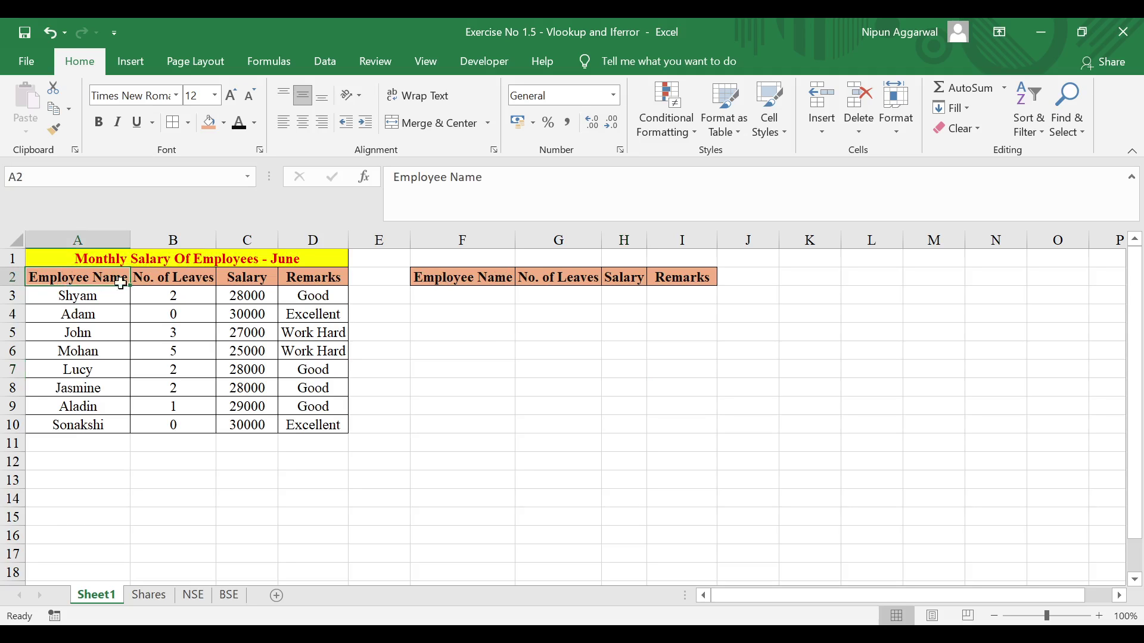
drag(121, 282, 316, 420)
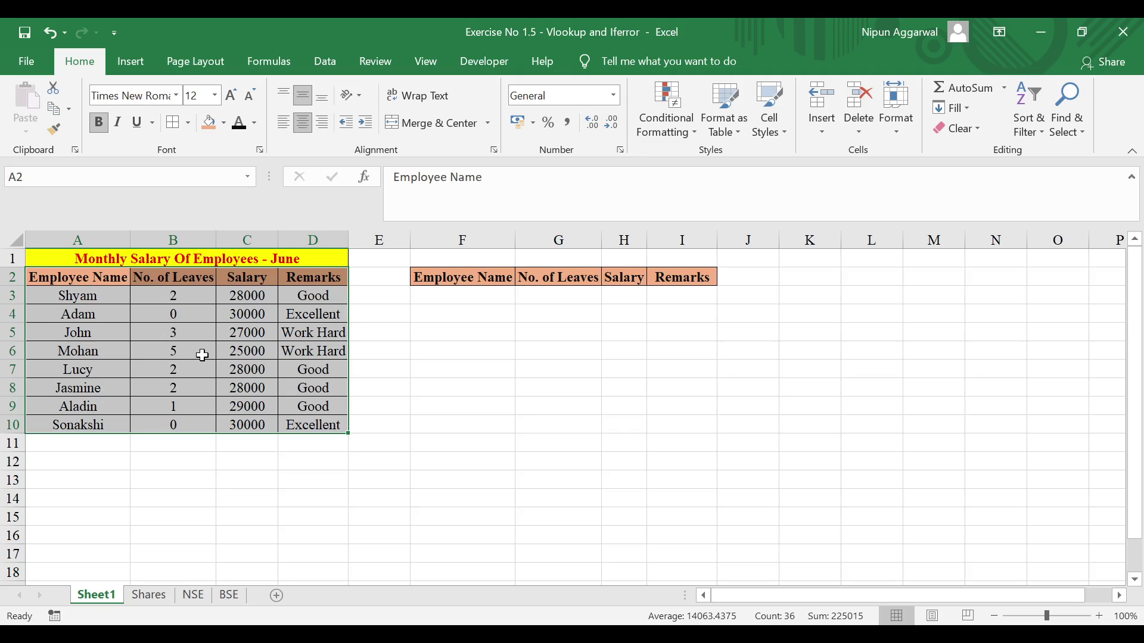
click(457, 292)
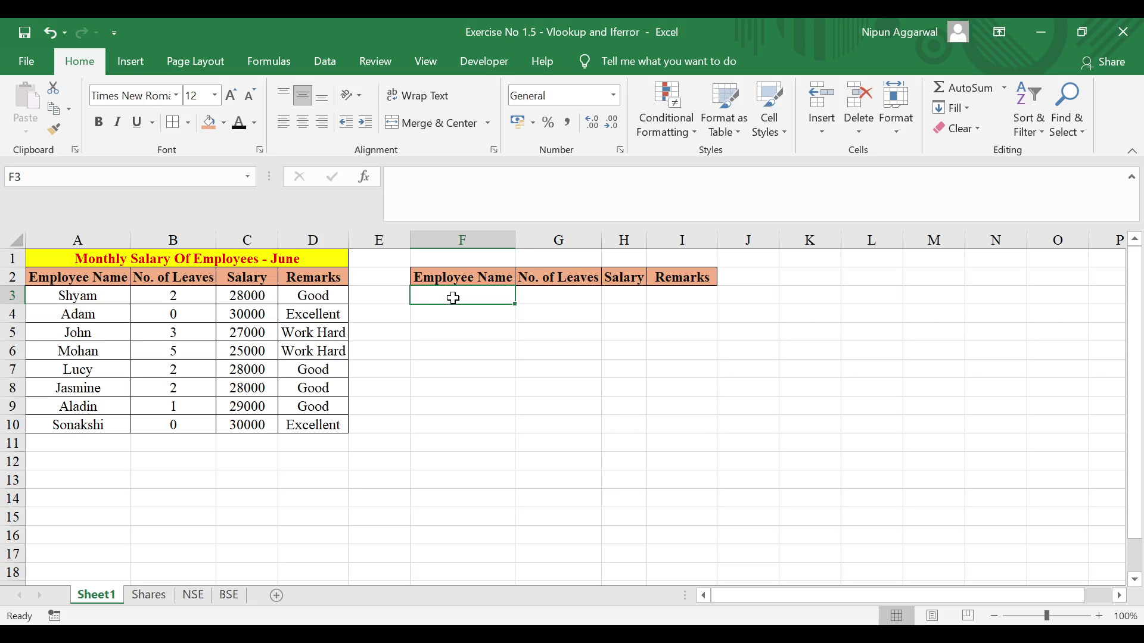
- Start a VLOOKUP formula in G3 with the absolute reference $F$3 as the lookup value
click(573, 296)
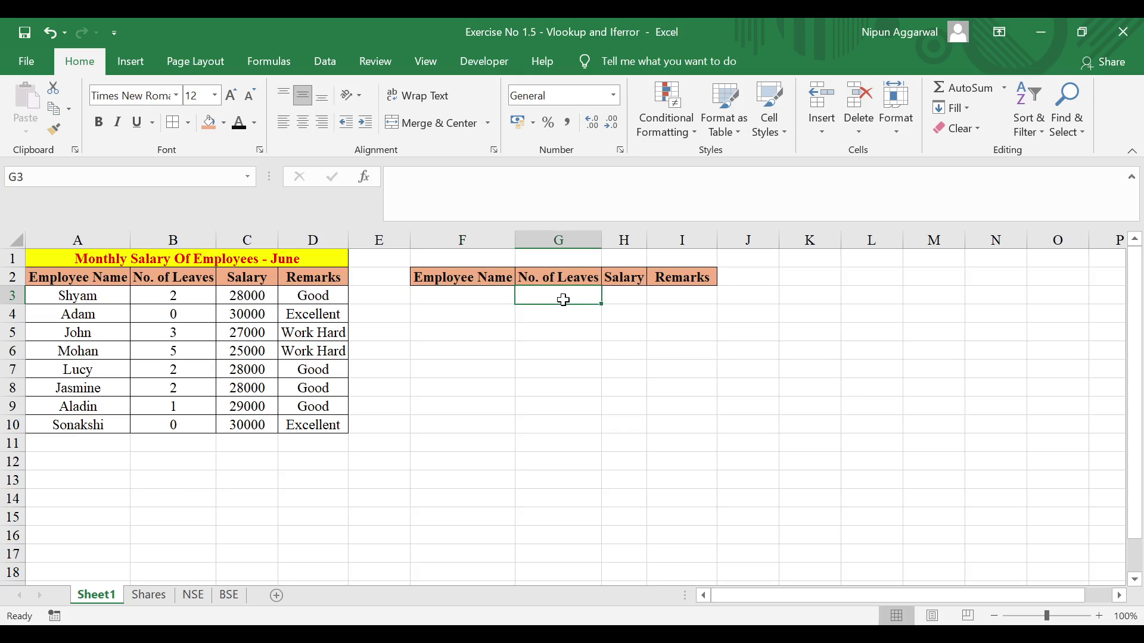
text(=)
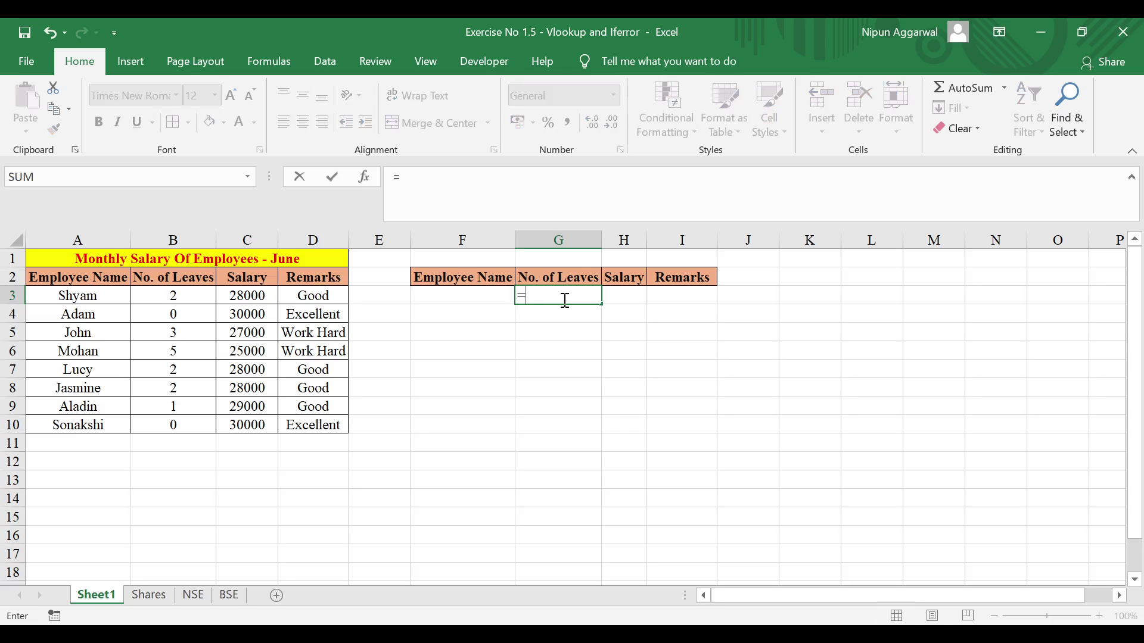
text(vlookup9)
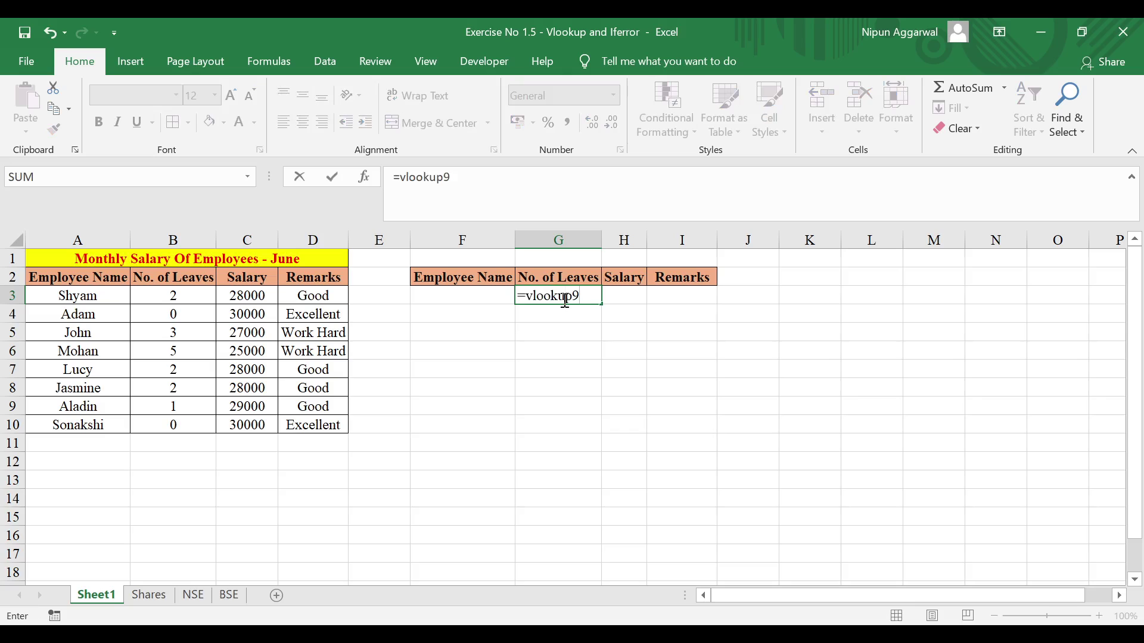
key(BackSpace)
text(()
click(459, 299)
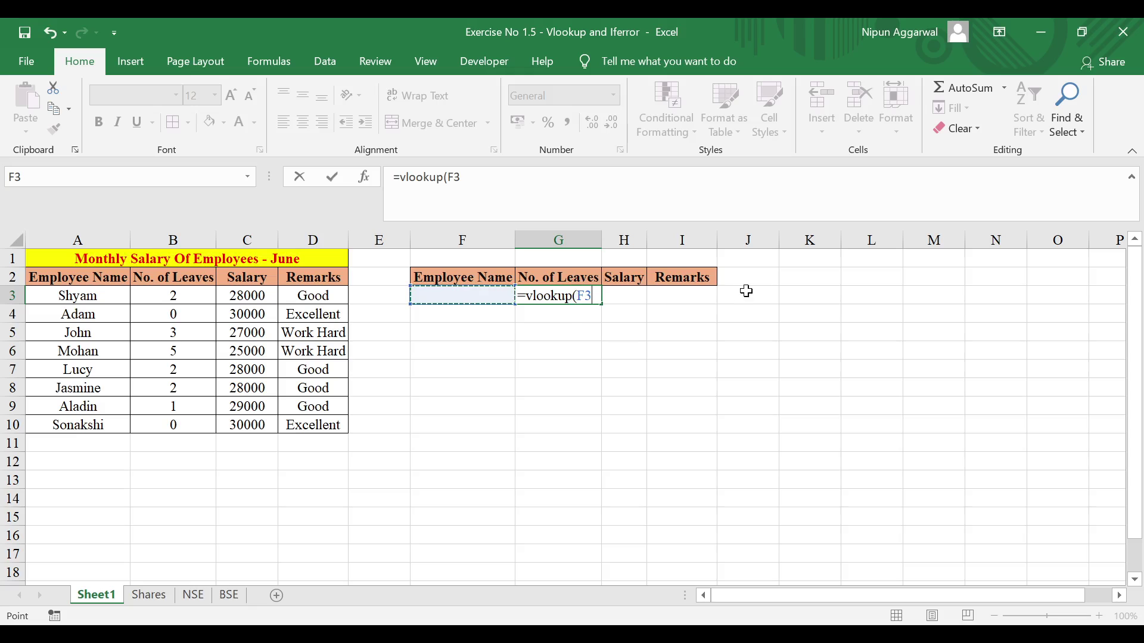
double_click(586, 297)
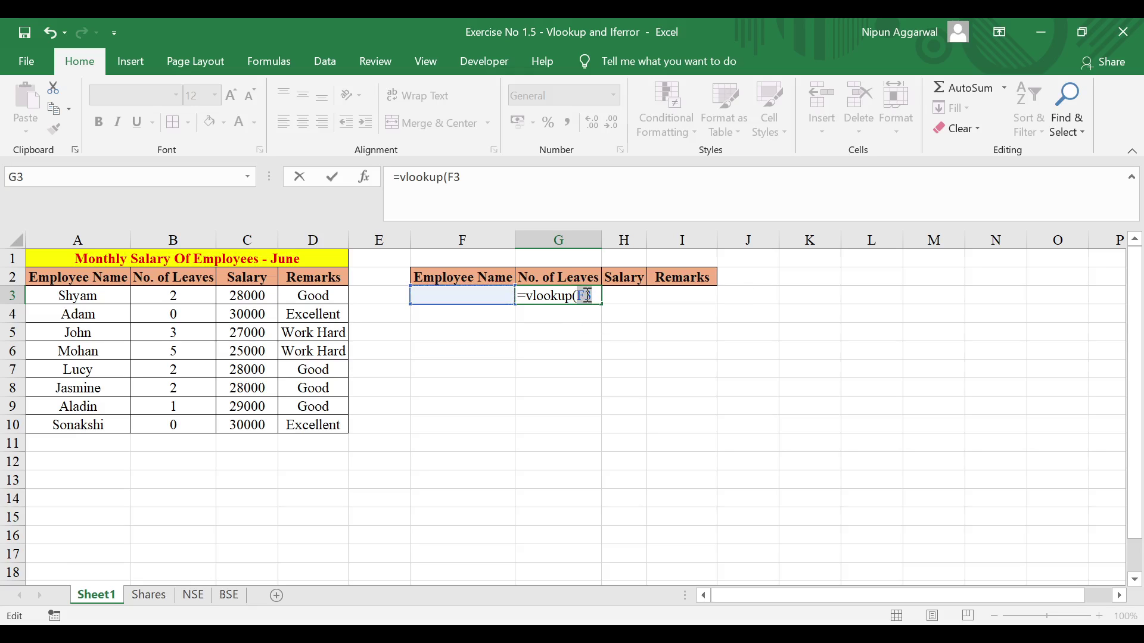
key(F4)
- Add the employee data range as the formula's table array, locked as $A$3:$D$10
click(105, 298)
drag(127, 304, 294, 422)
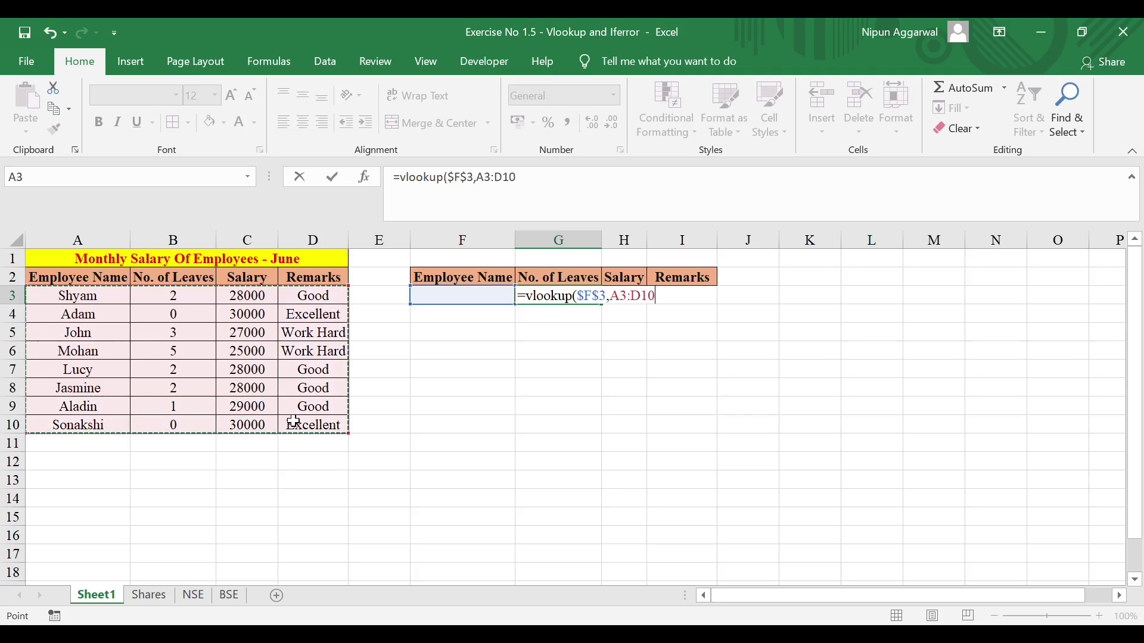
double_click(635, 293)
click(616, 295)
drag(610, 295, 655, 296)
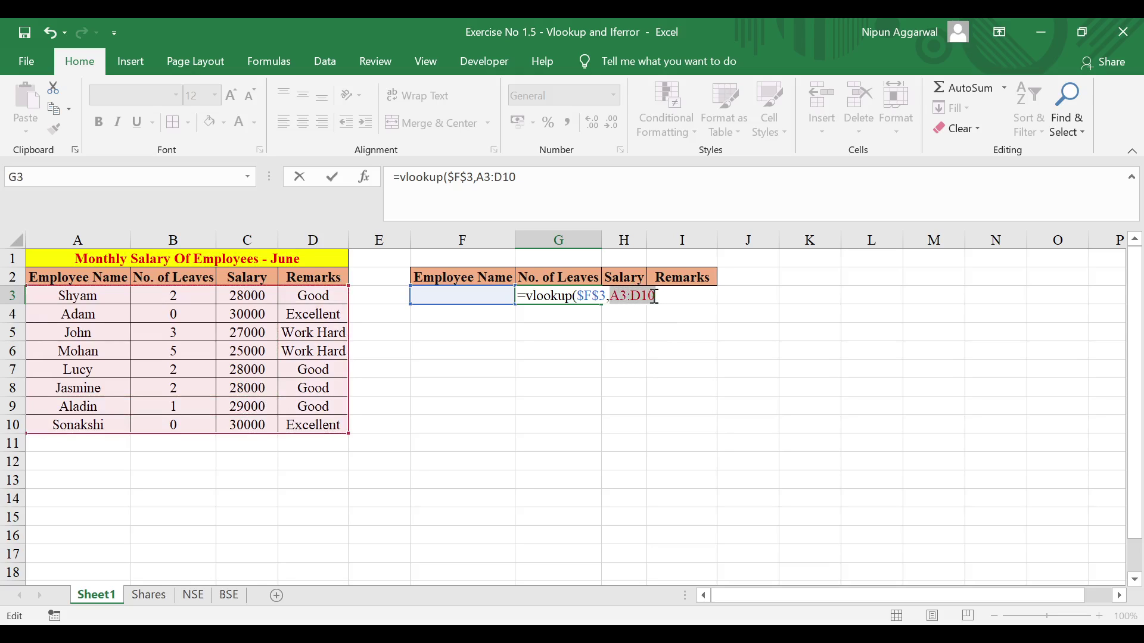
key(F4)
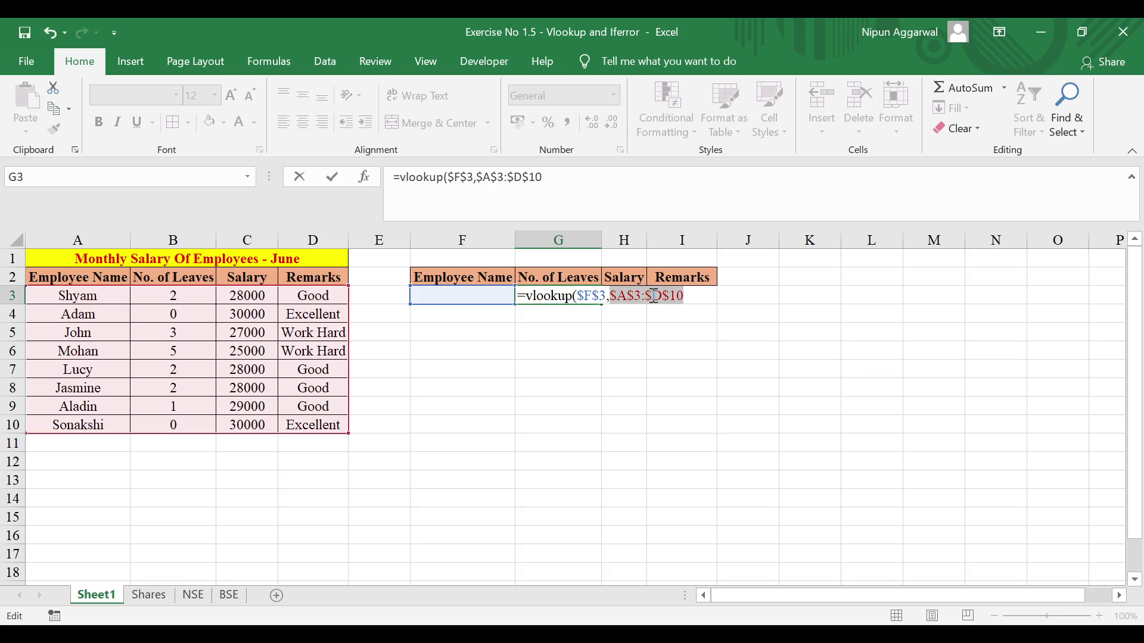
- Complete the VLOOKUP in G3 with column index 2 and exact match 0
click(698, 296)
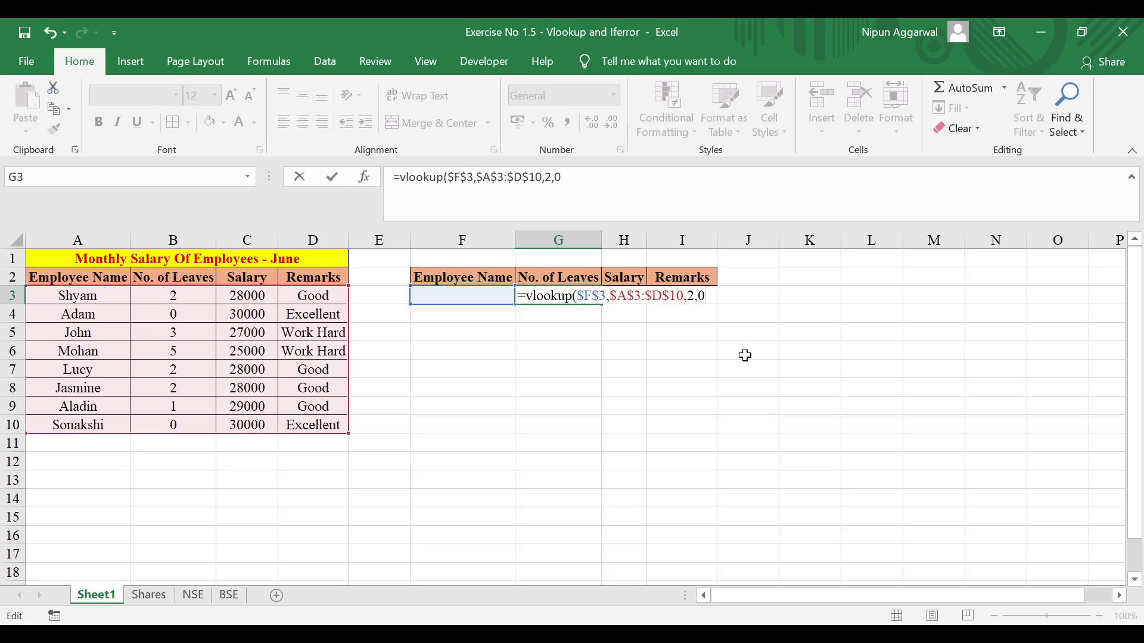
text())
key(Return)
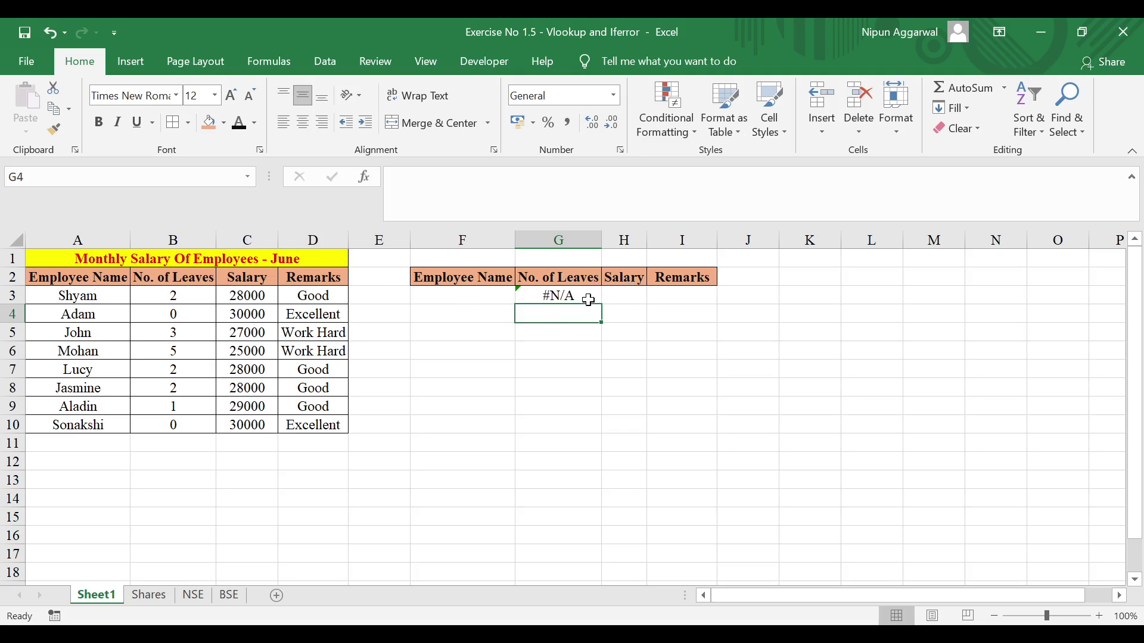
- Enter the employee name from A3 into F3 as the lookup value
click(468, 297)
text(Shyam)
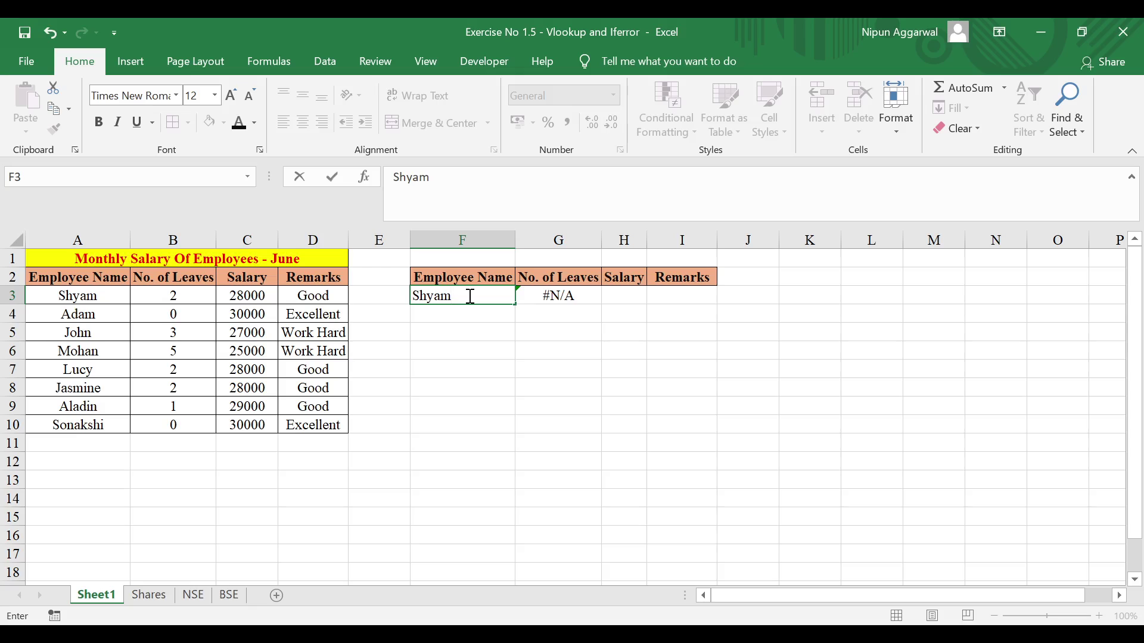
key(Return)
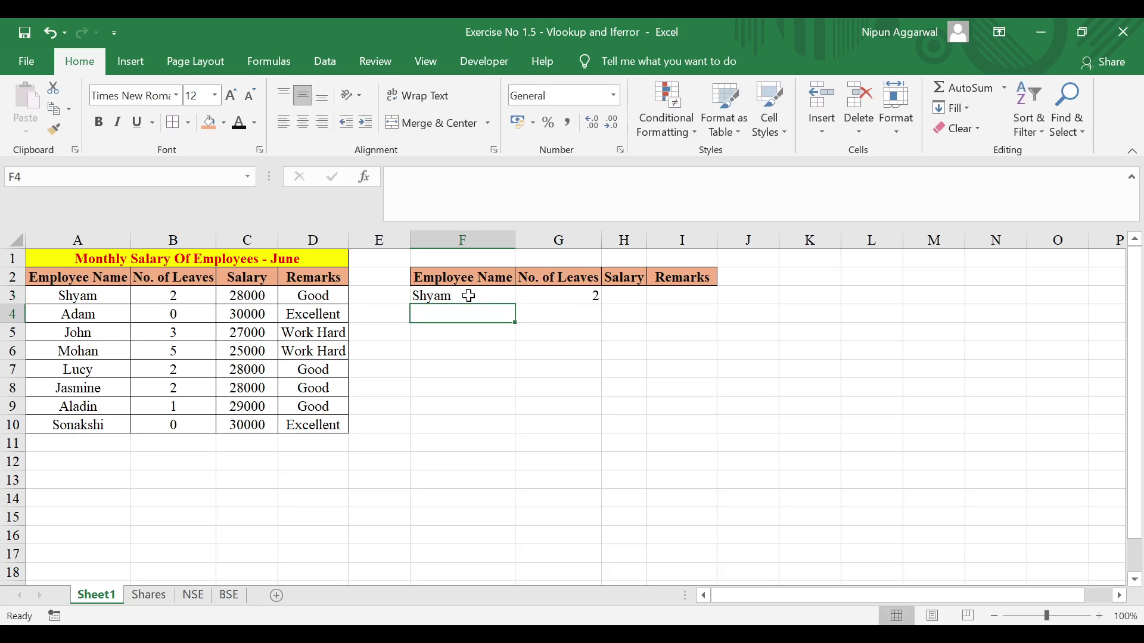
- Fill the G3 lookup formula across H3:I3 and set the column index in the Salary cell H3 to 3
click(567, 300)
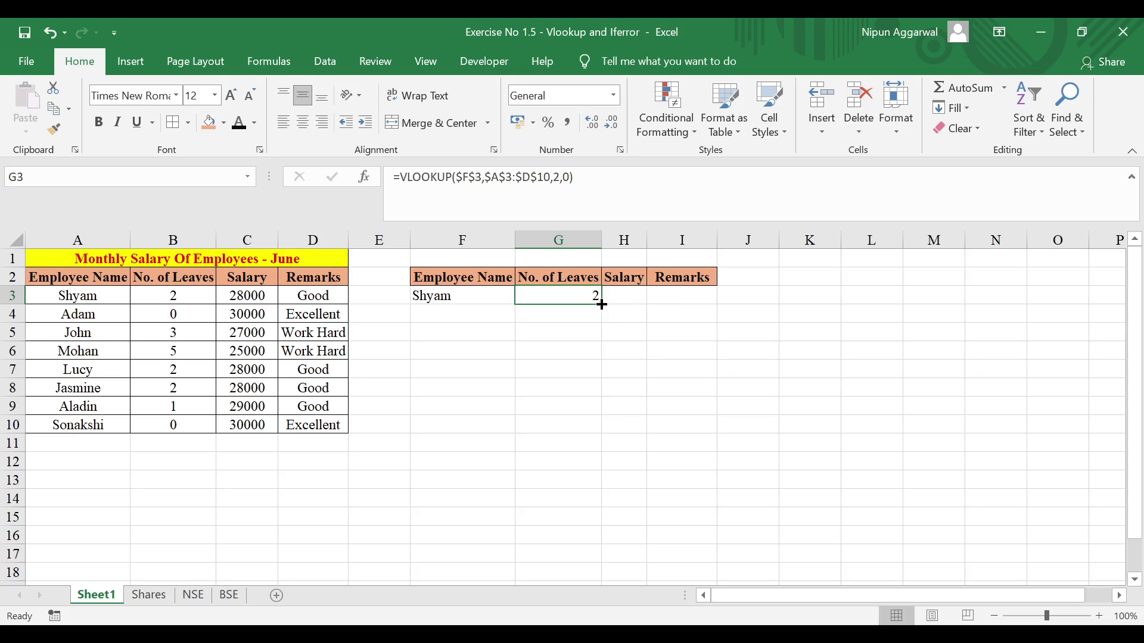
drag(600, 305, 697, 297)
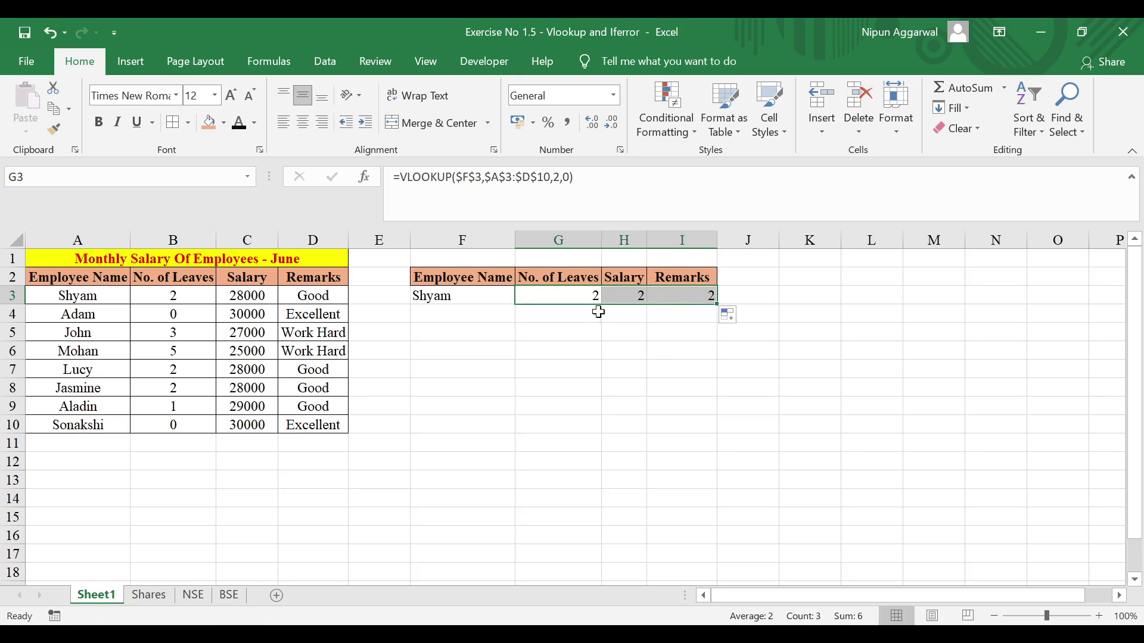
double_click(635, 298)
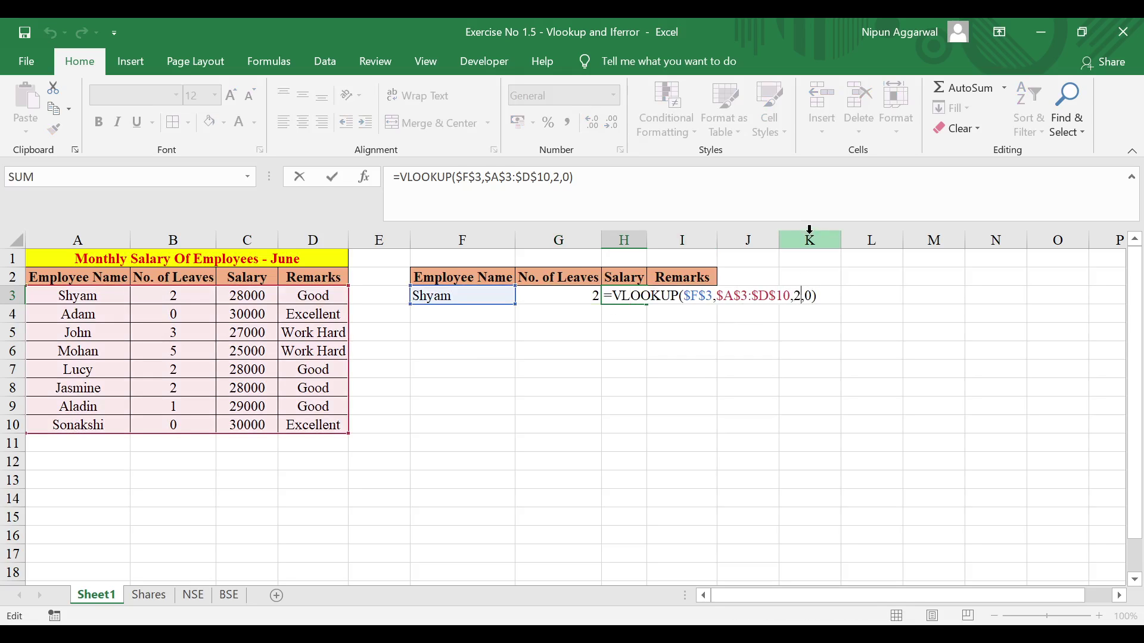
key(BackSpace)
text(3)
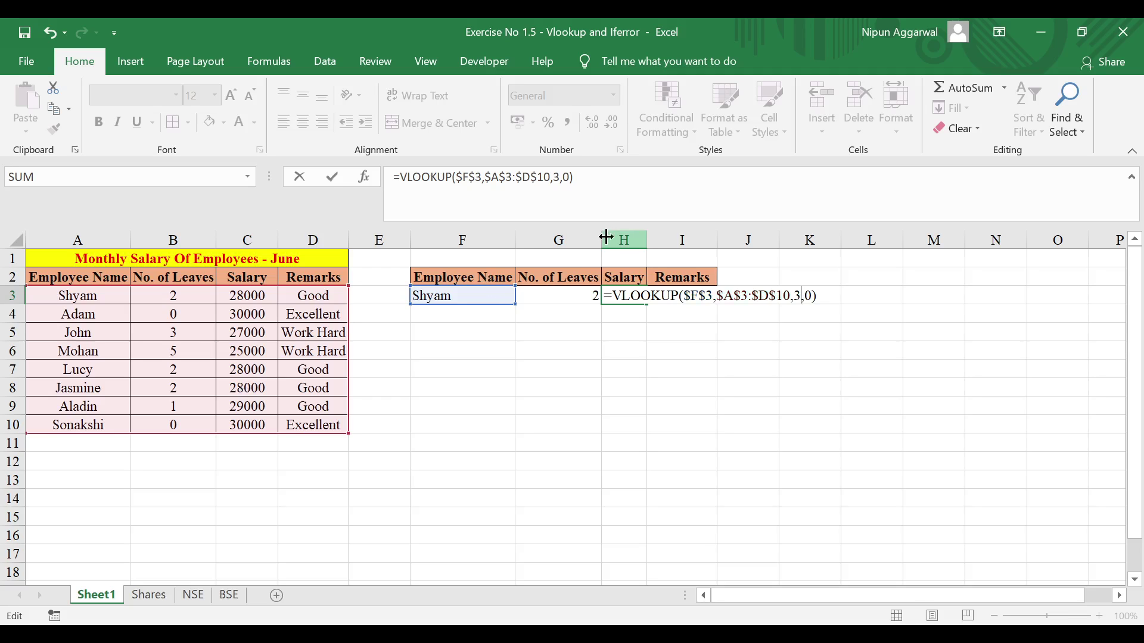
key(Return)
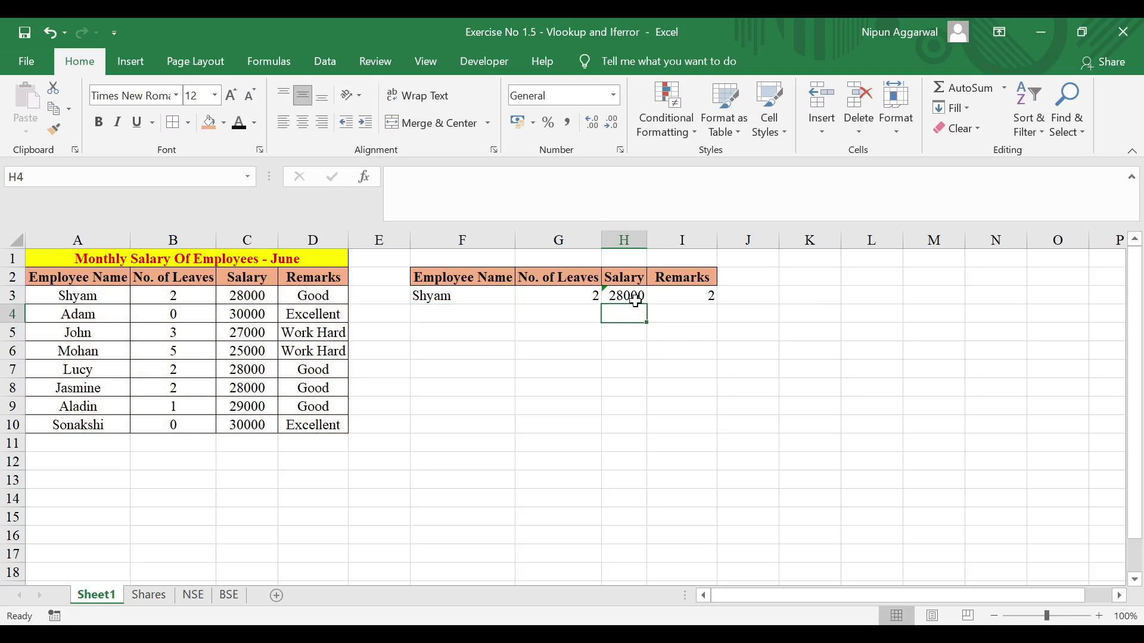
- Set the VLOOKUP column index in the Remarks cell I3 to 4
click(677, 298)
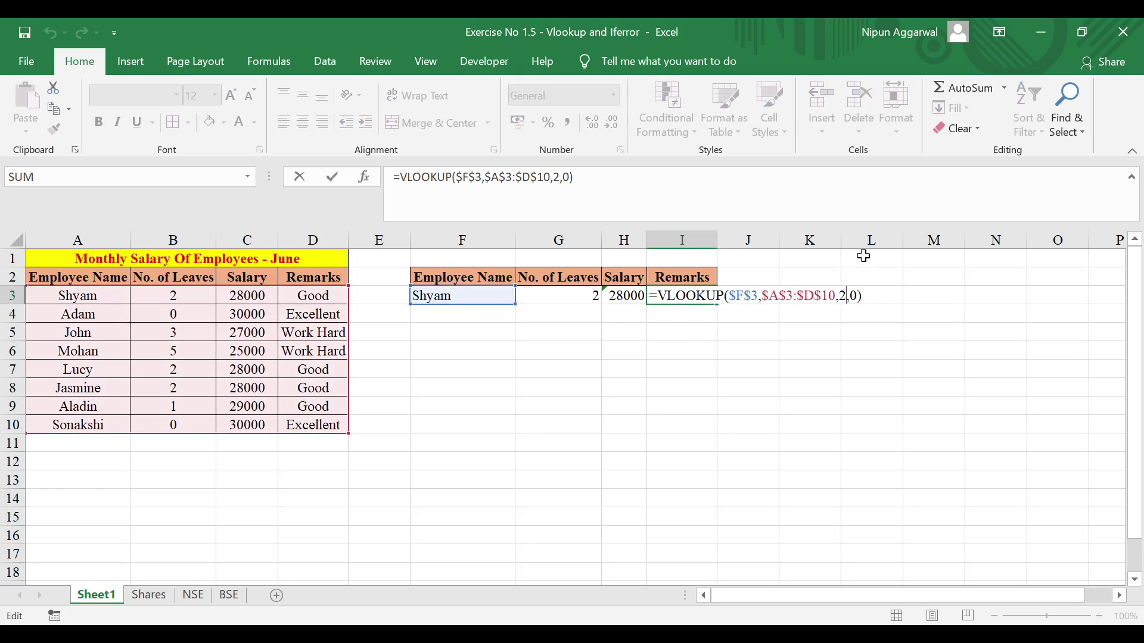
key(BackSpace)
text(4)
key(Return)
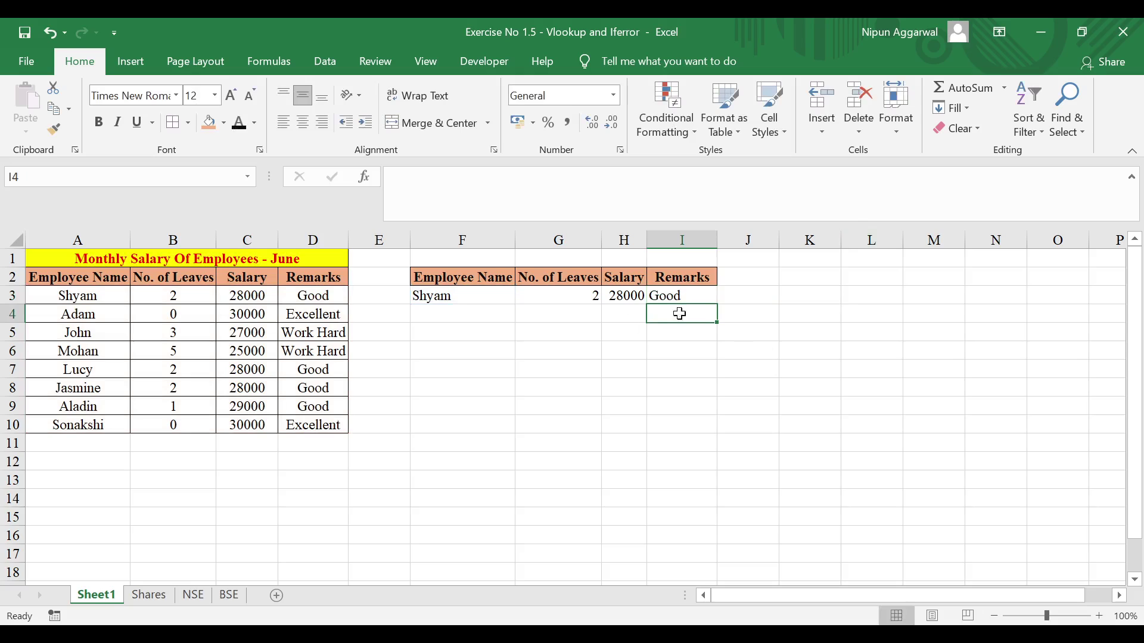
- Replace the lookup name in F3 with the employee name from A8 and check the results against row 8
double_click(463, 301)
key(BackSpace)
key(BackSpace)
key(BackSpace)
key(BackSpace)
key(BackSpace)
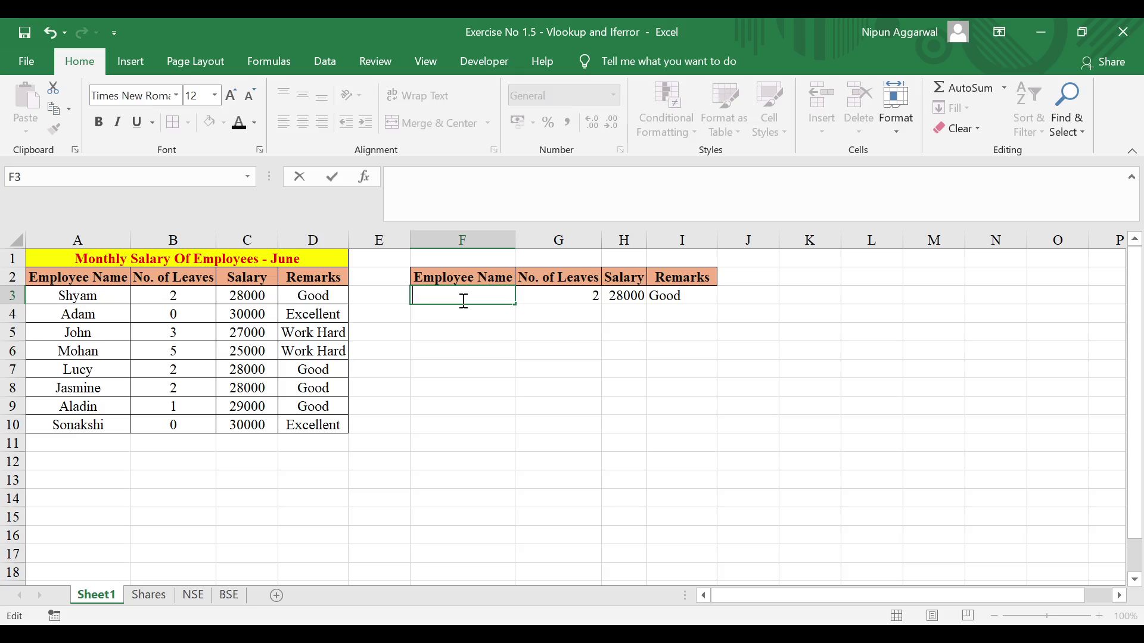
text(Jasmine)
key(Return)
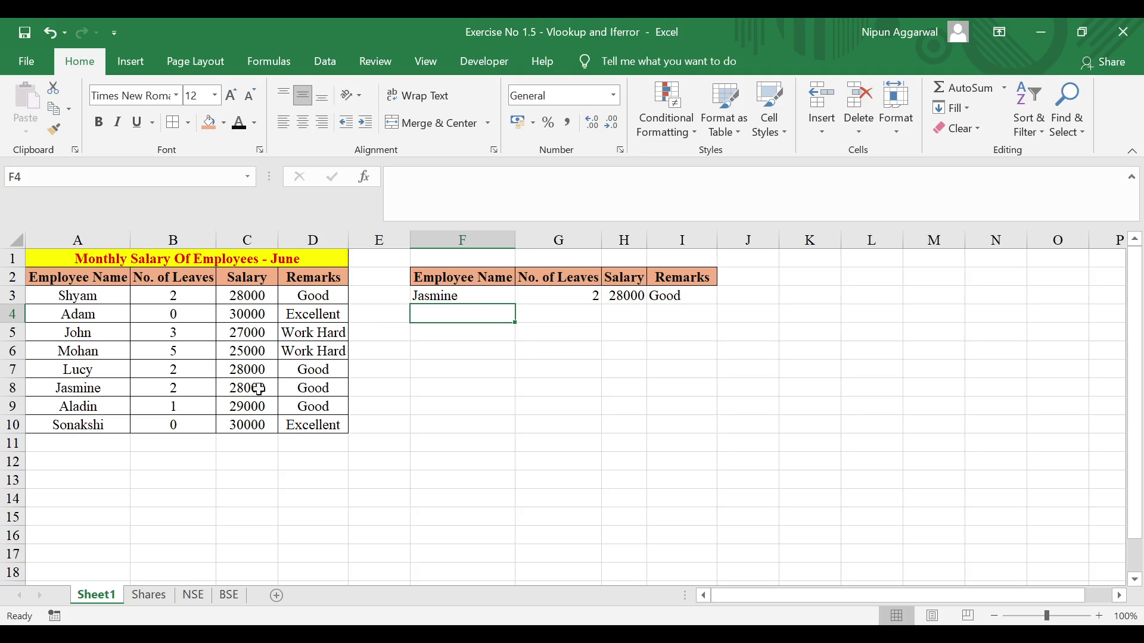
click(205, 391)
click(256, 388)
click(309, 389)
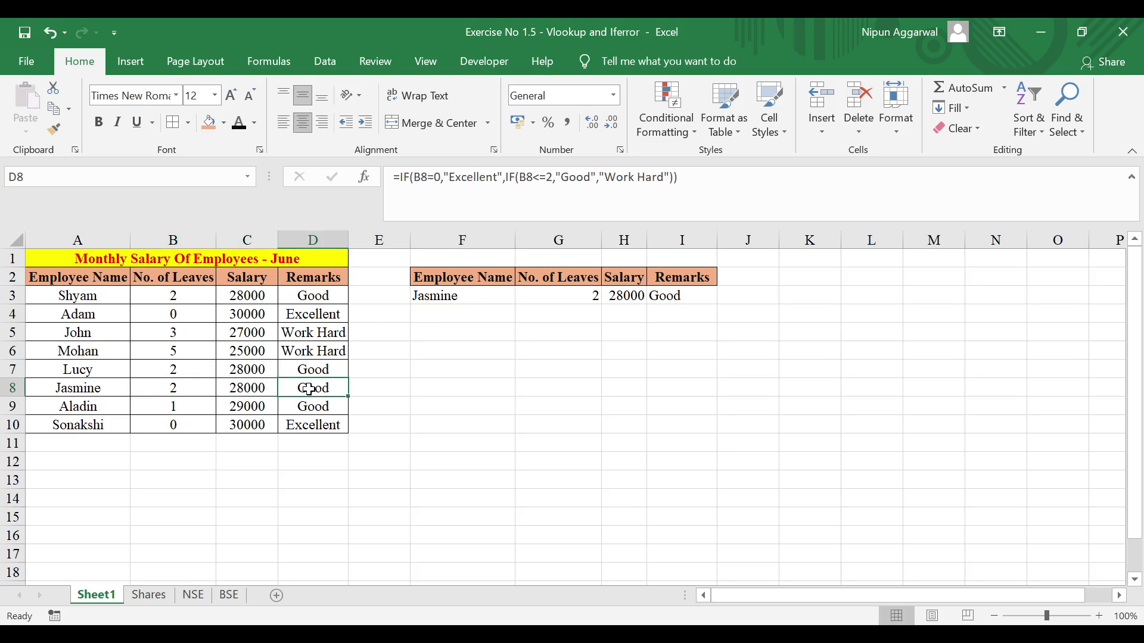
- Replace the lookup name in F3 with the employee name from A5
click(463, 297)
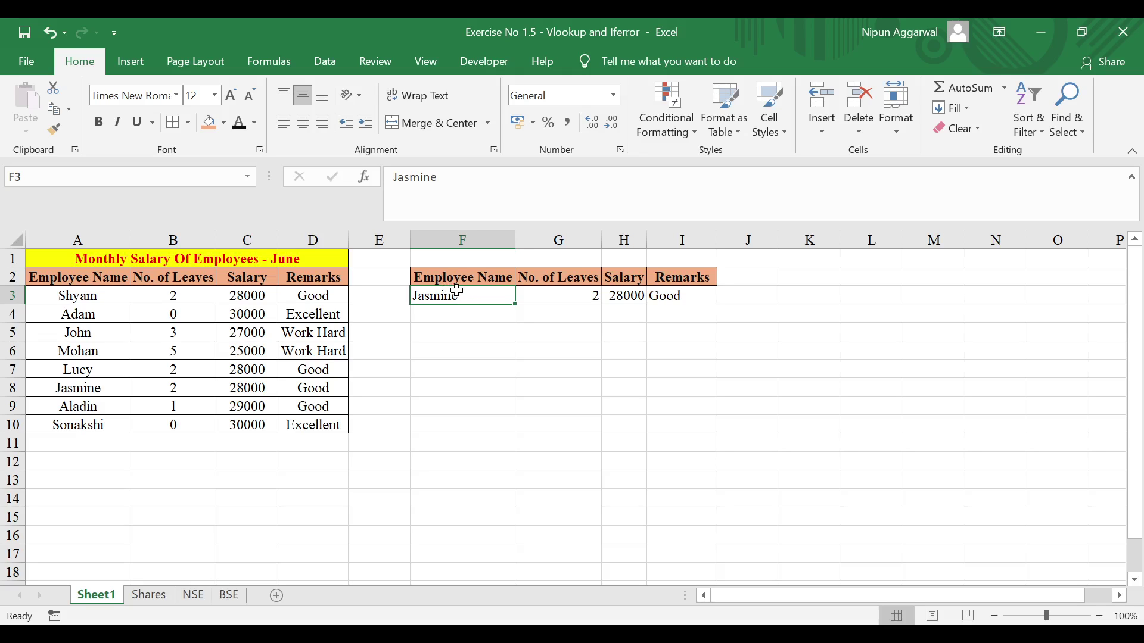
text(John)
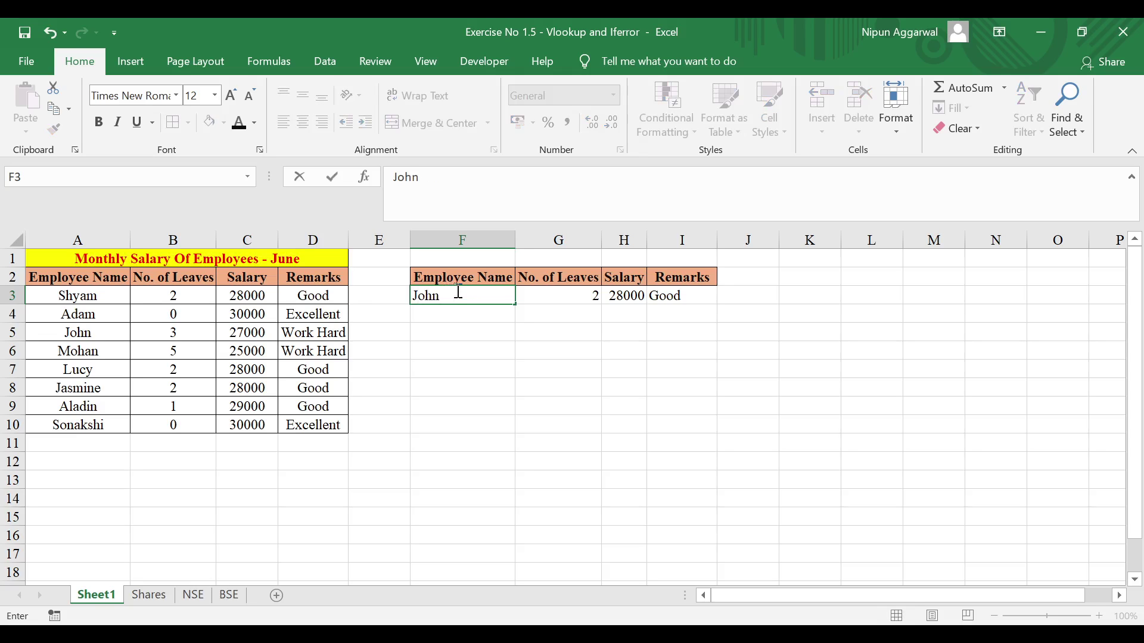
key(Return)
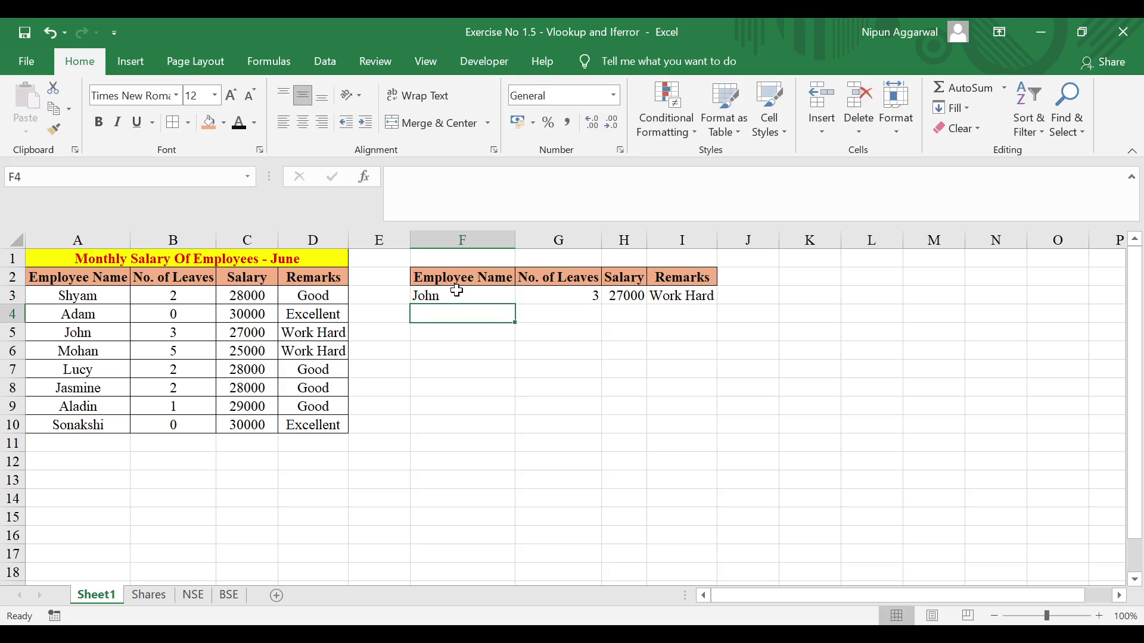
- Compare the lookup results in G3:I3 with the matching employee record in row 5
click(576, 293)
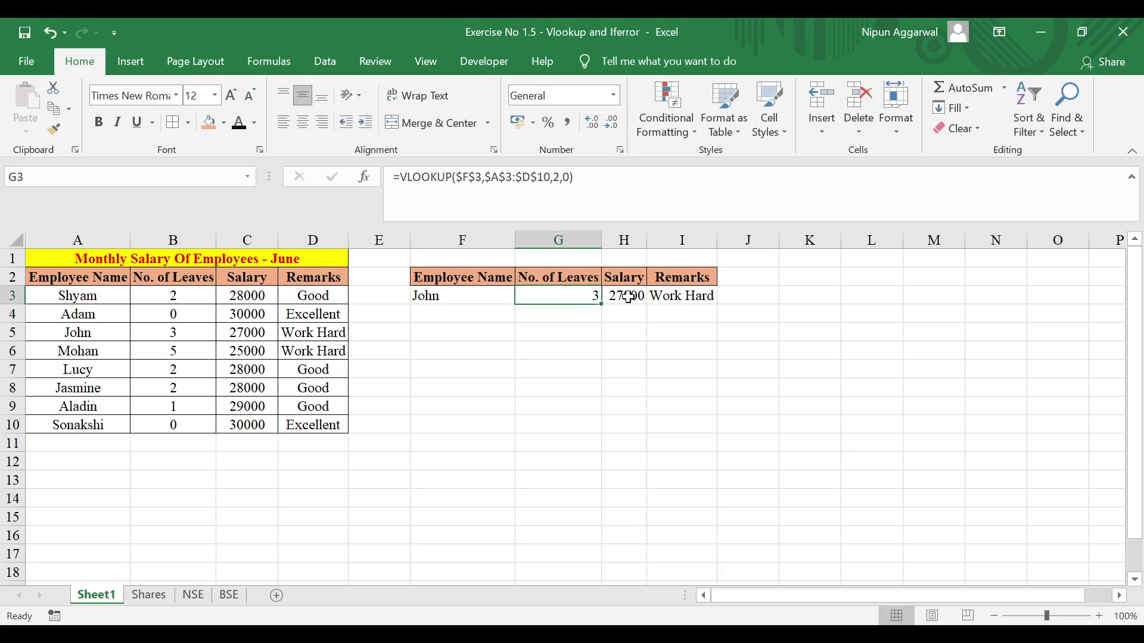
click(629, 297)
click(655, 296)
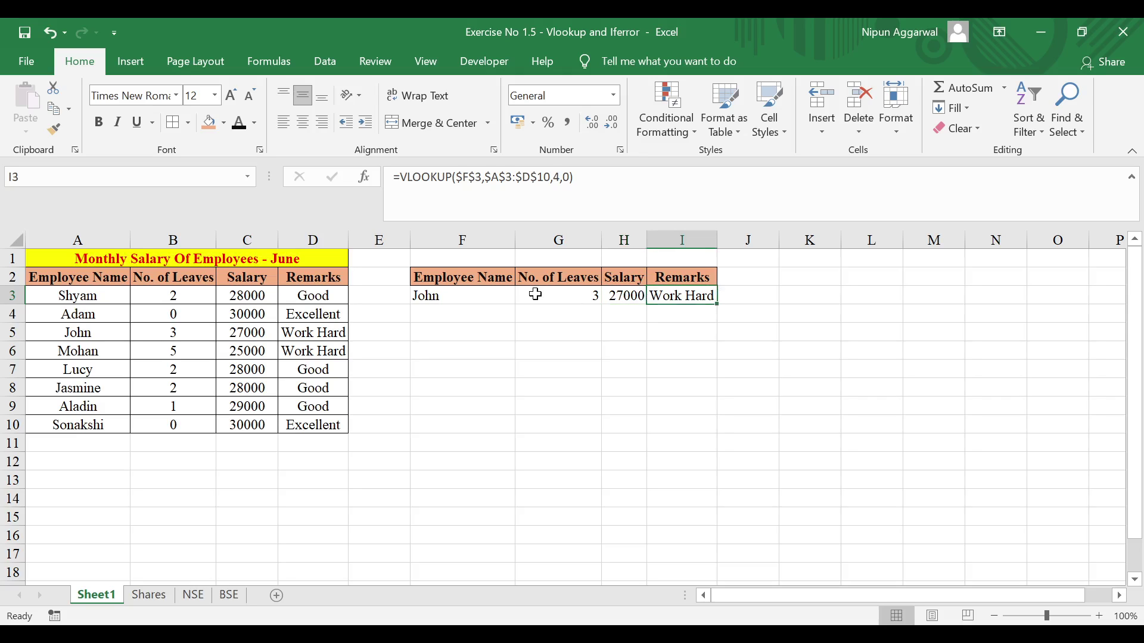
click(95, 340)
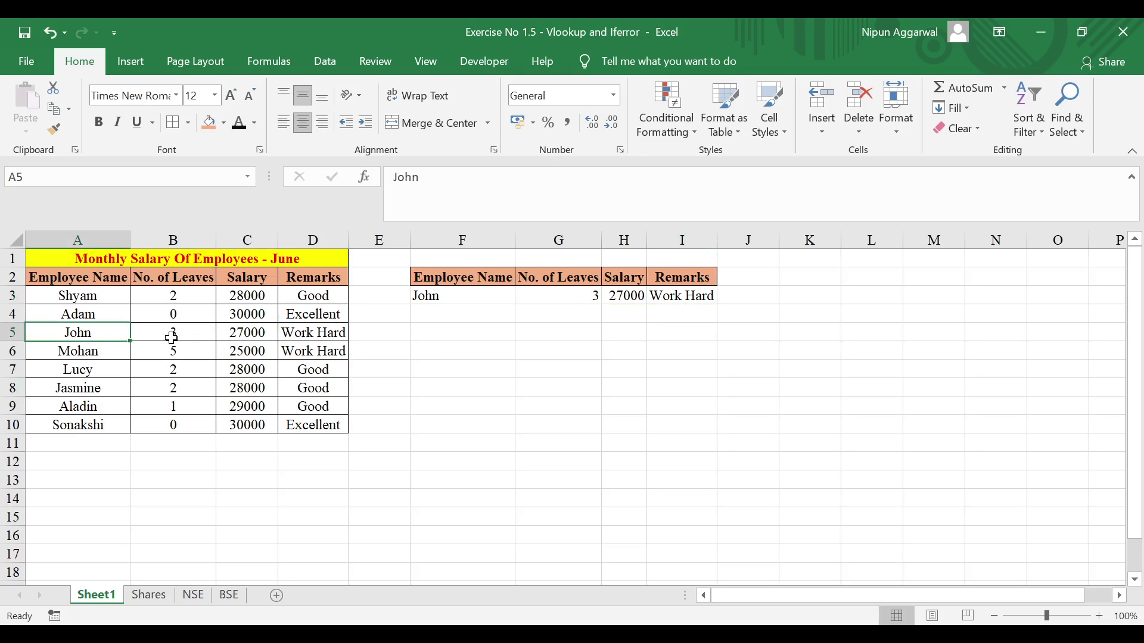
click(174, 338)
click(245, 333)
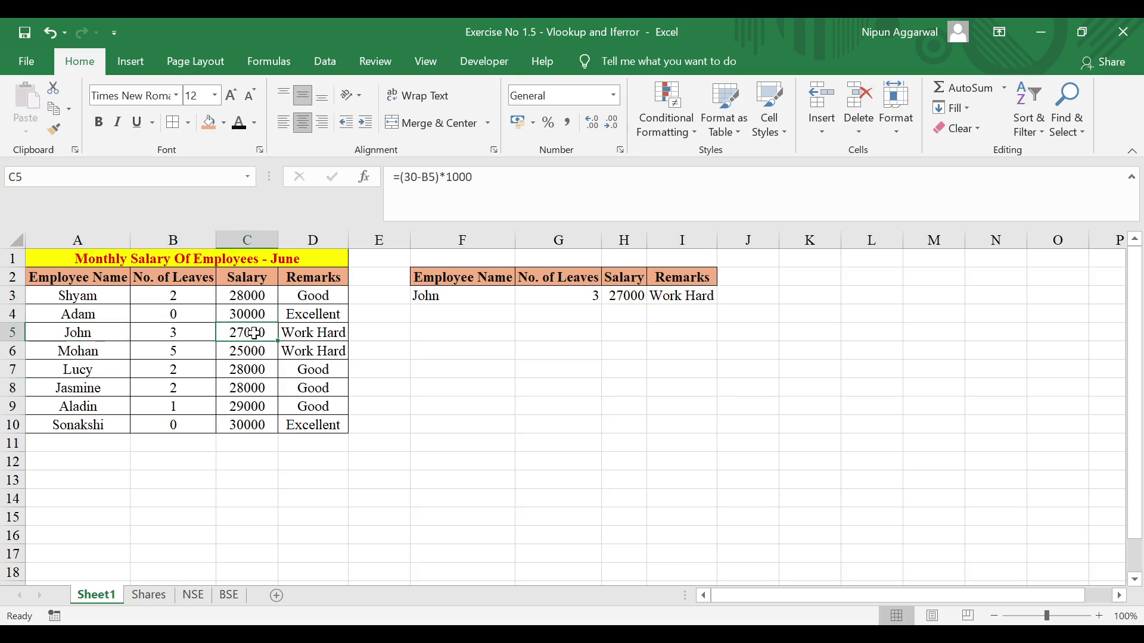
click(316, 335)
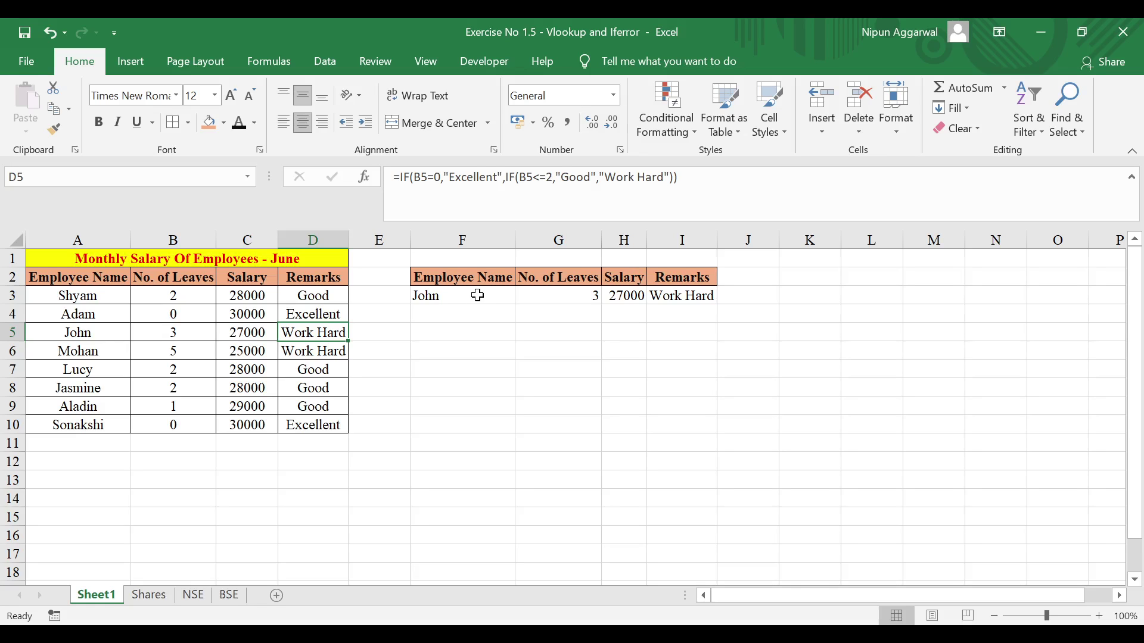
key(super+g)
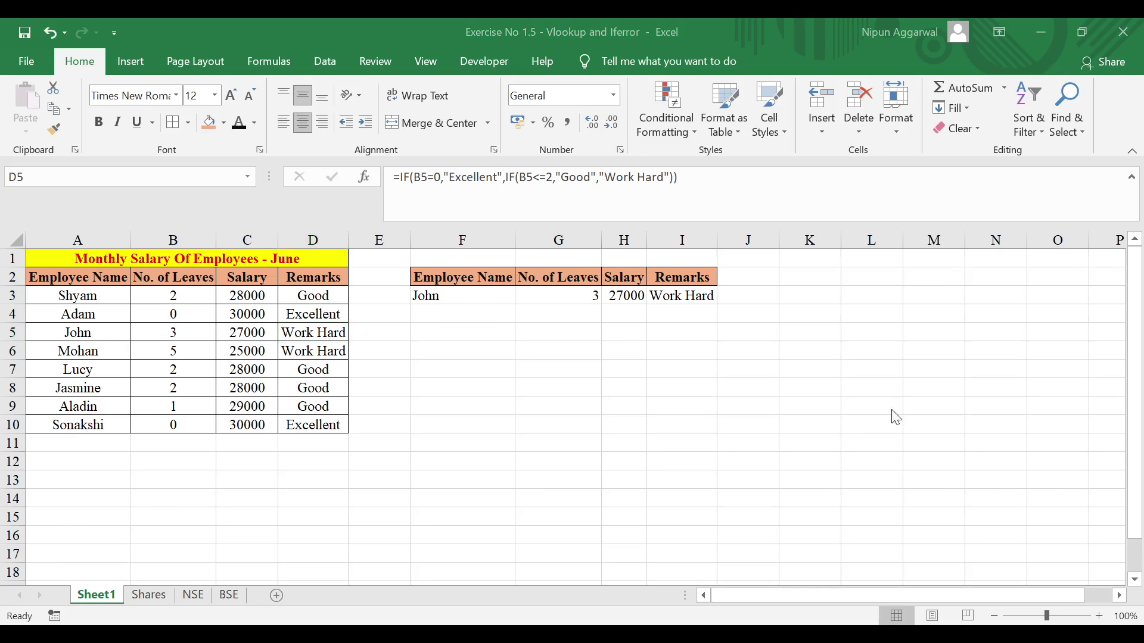